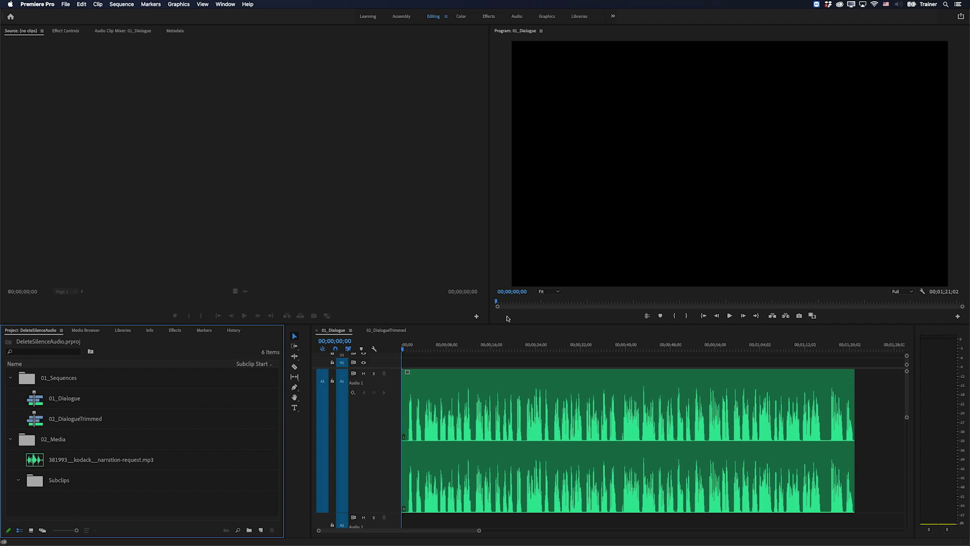
Zoom in on the 01_Dialogue timeline, play its opening pauses, then zoom back out
left_click(481, 364)
key("equal")
key("equal")
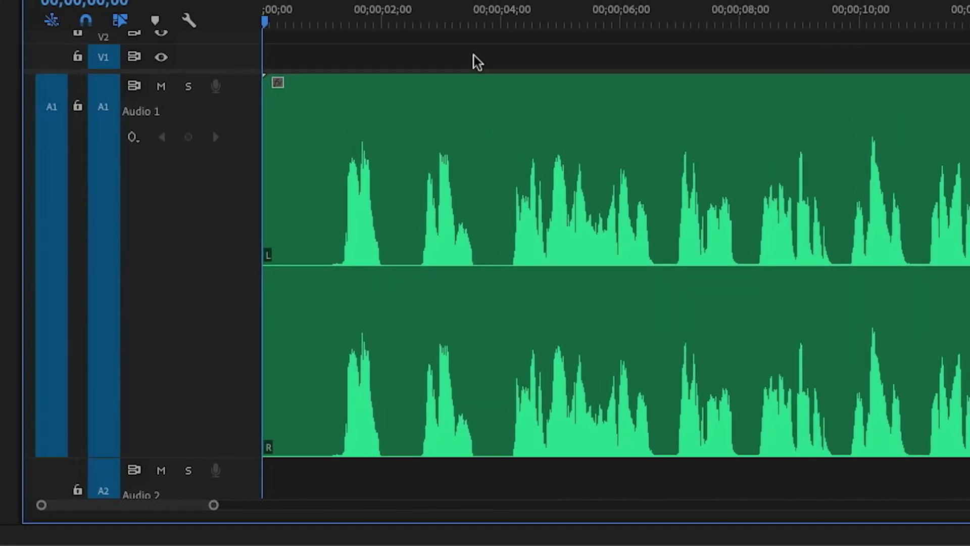
key("space")
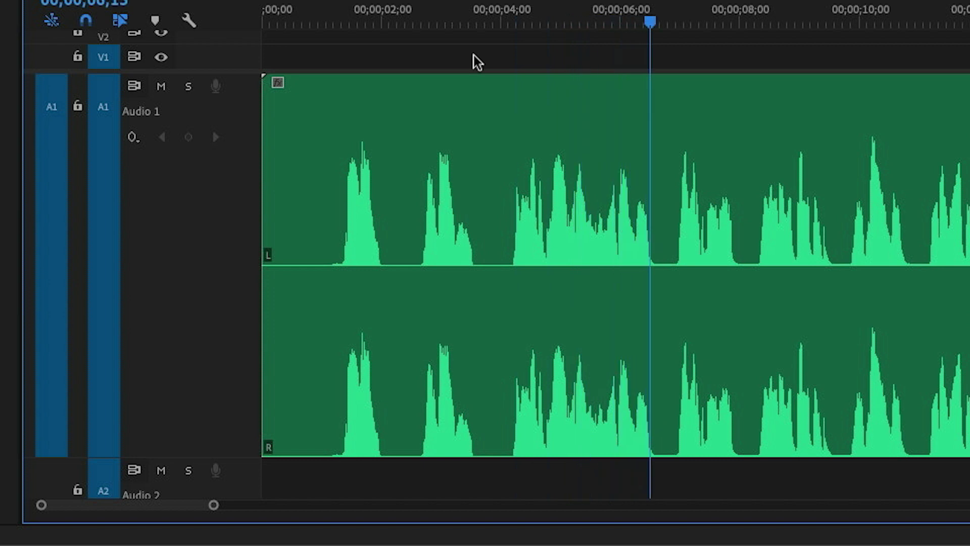
key("space")
key("backslash")
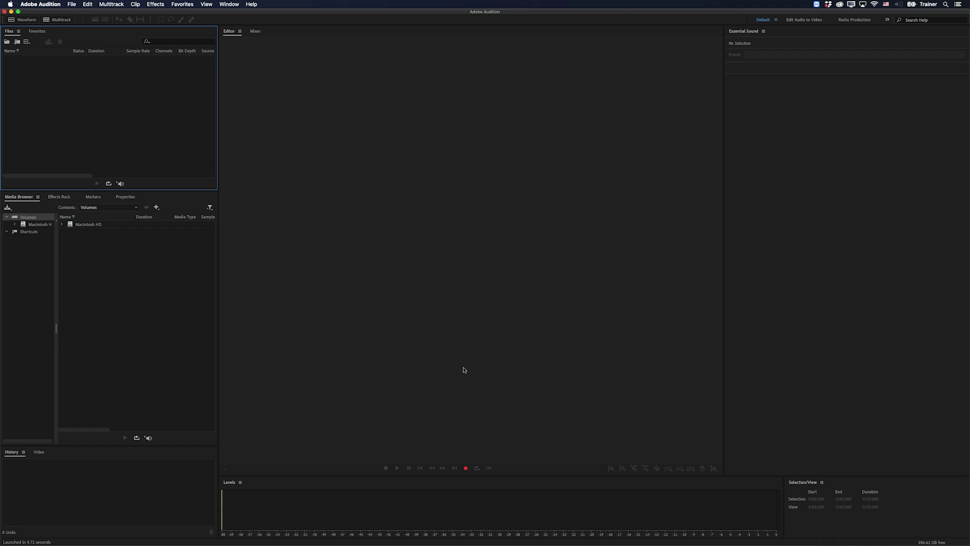
Open the narration-request MP3 in Audition's editor
left_click(71, 4)
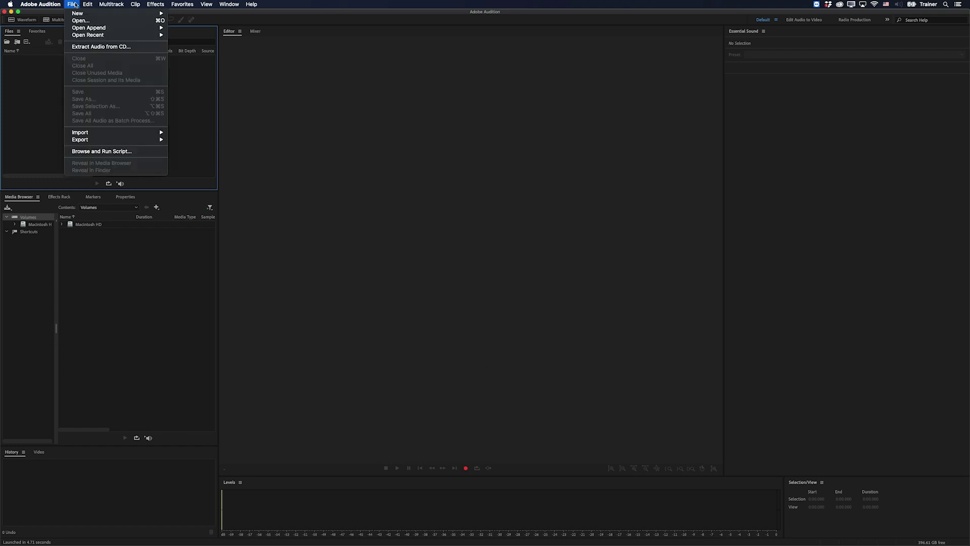
left_click(78, 21)
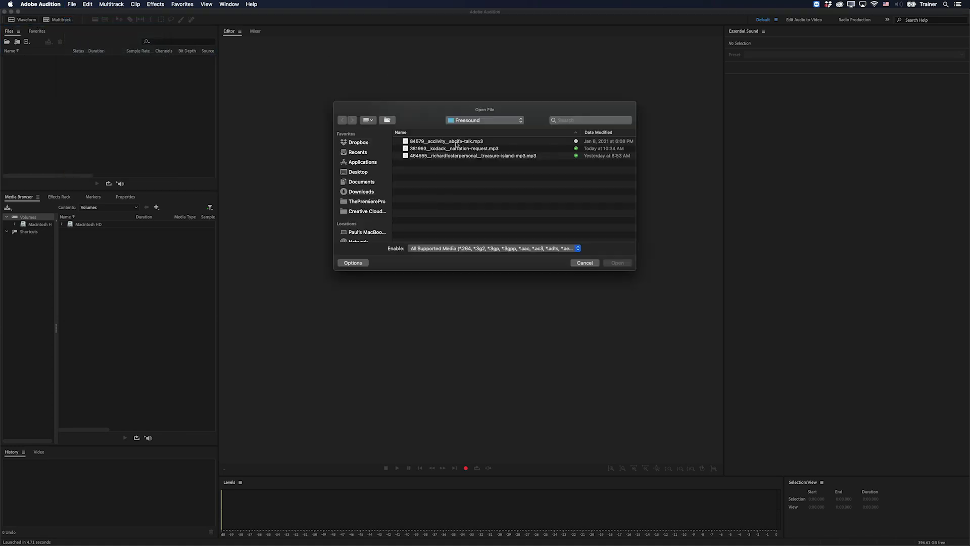
left_click(467, 150)
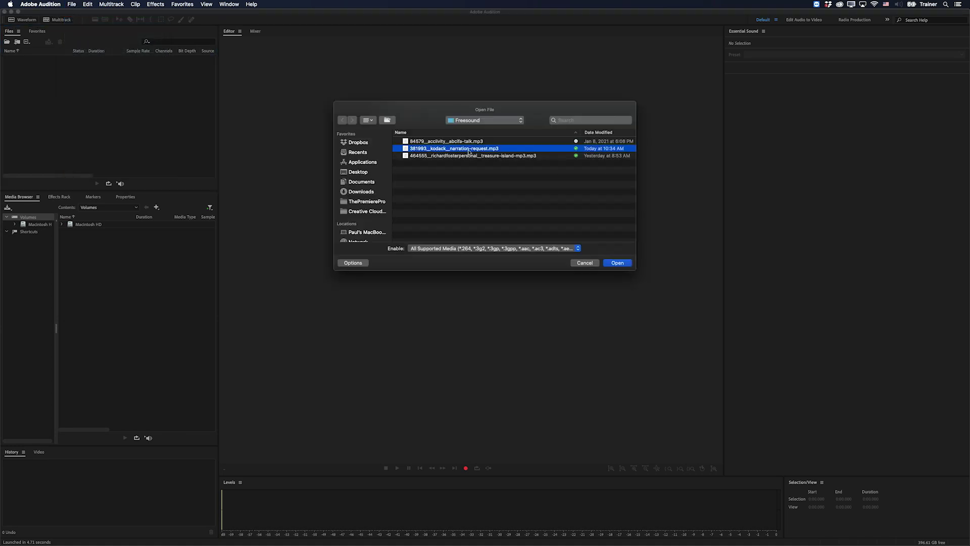
left_click(626, 262)
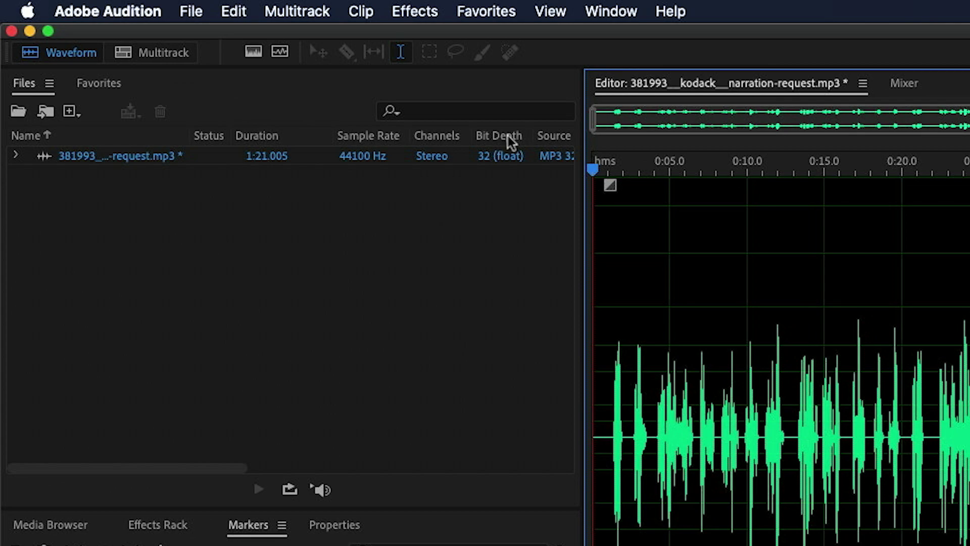
Show the Diagnostics panel with the Mark Audio effect and the Mark the Speech preset
left_click(613, 12)
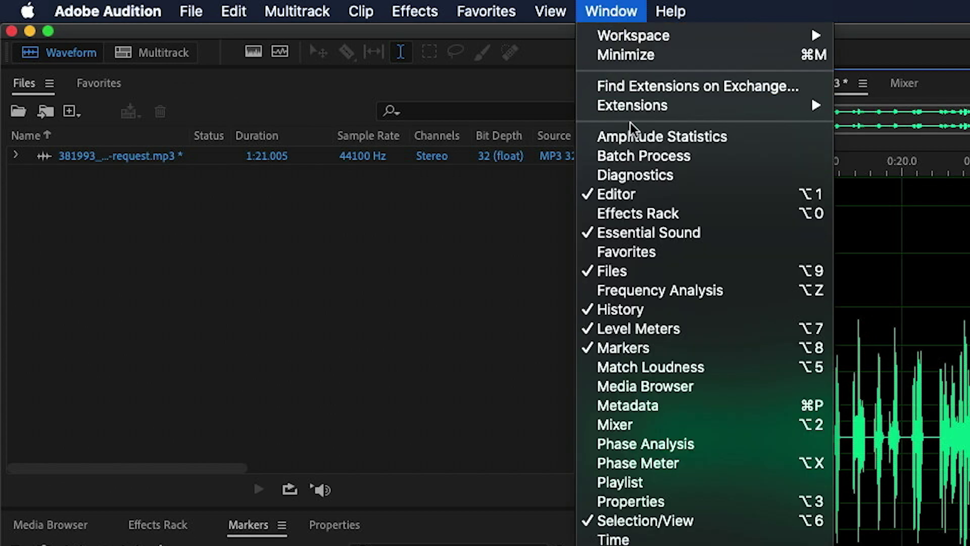
left_click(639, 175)
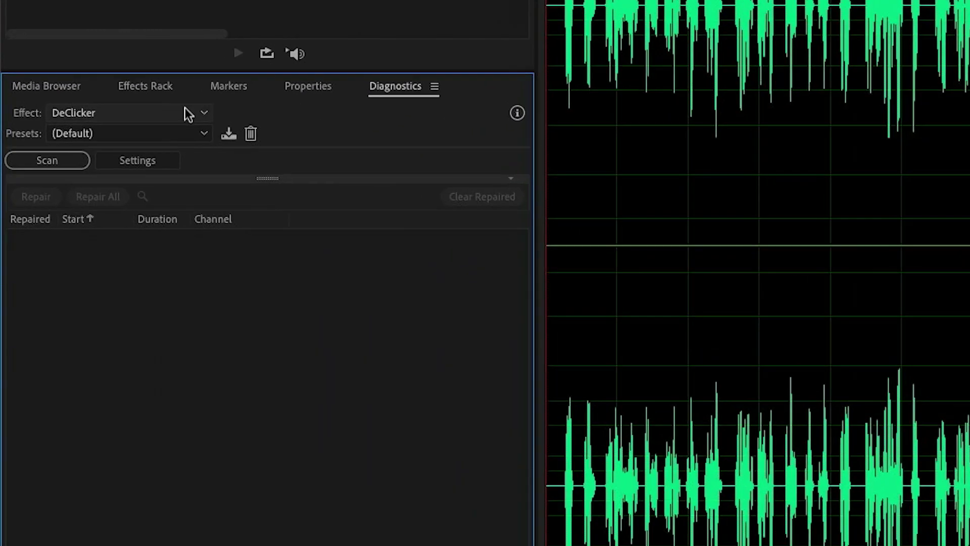
left_click(201, 97)
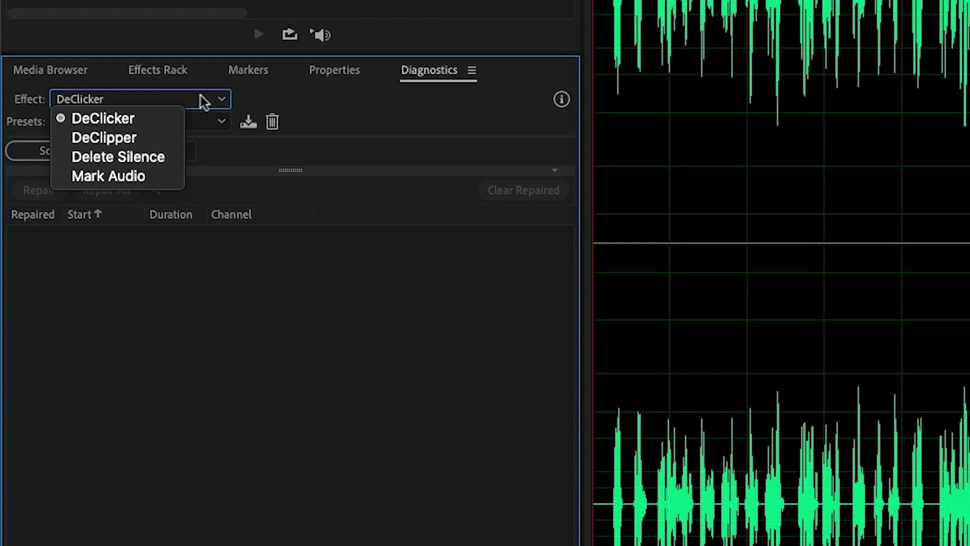
left_click(144, 176)
left_click(142, 126)
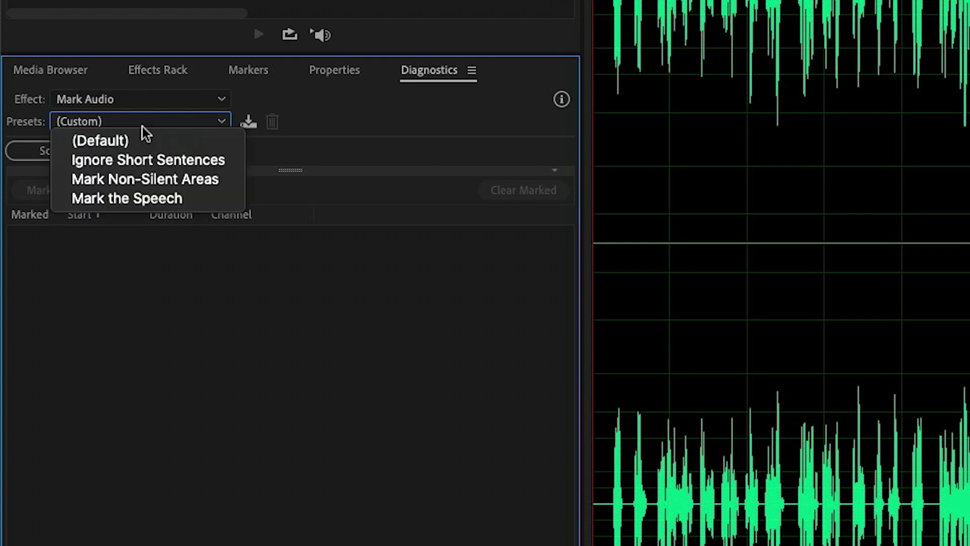
left_click(136, 198)
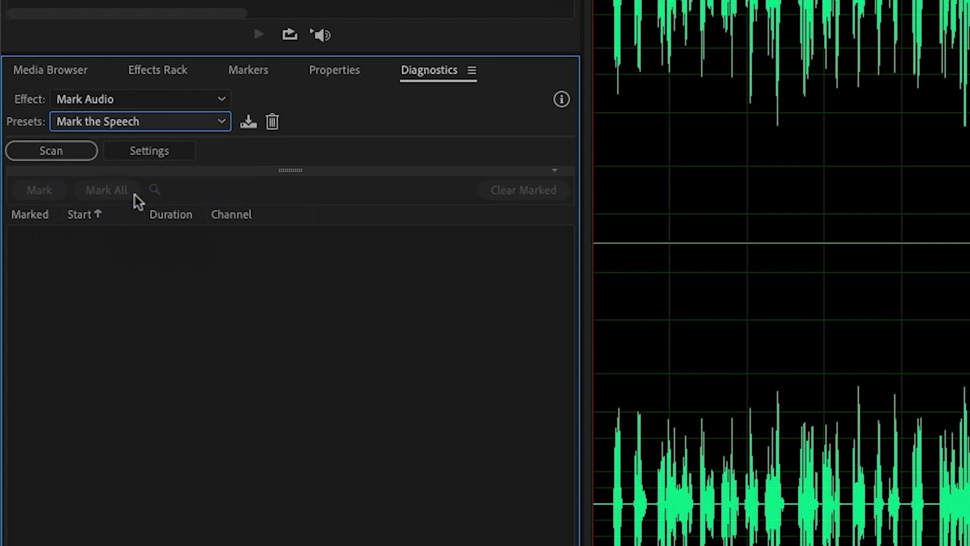
Use Find Levels to set silence below -76 dB and audio above -70 dB
left_click(148, 158)
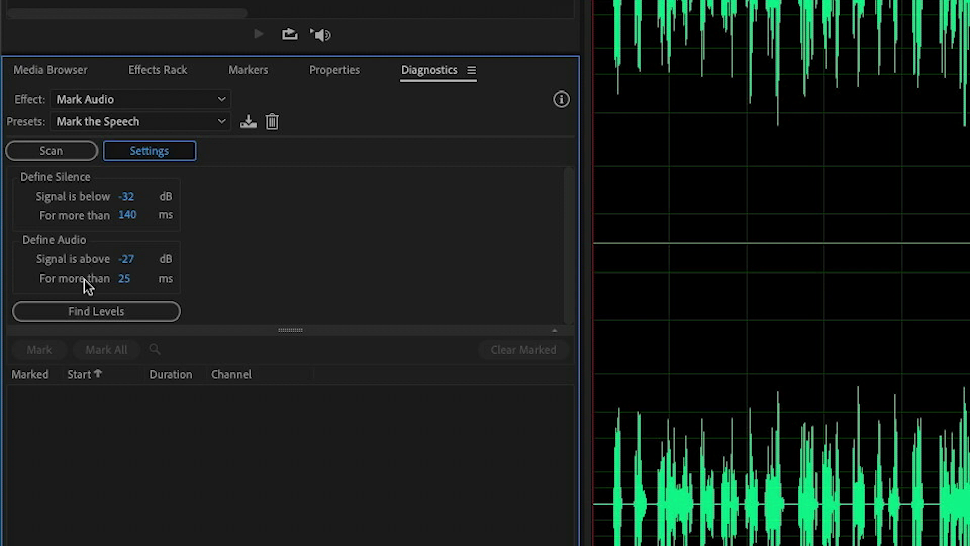
left_click(78, 313)
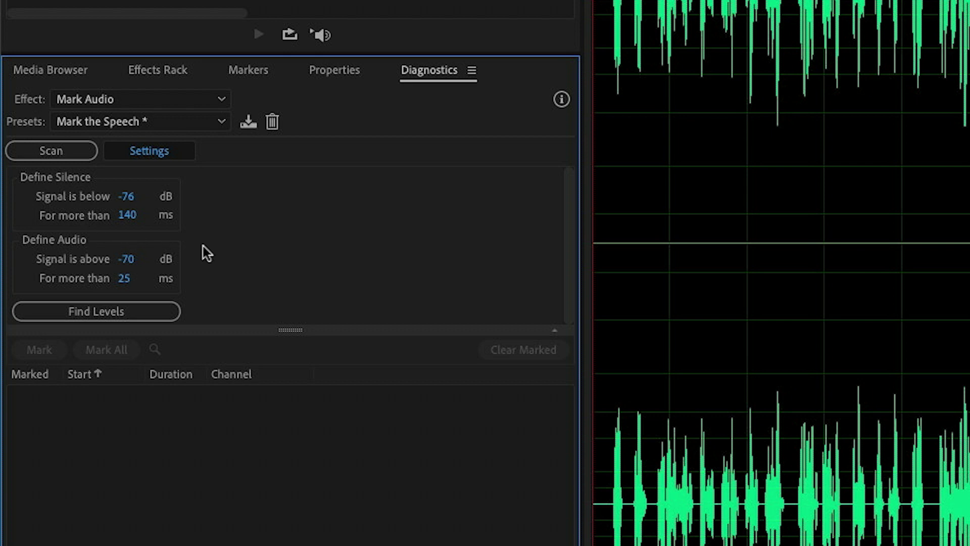
Scan for speech ranges and inspect them in the zoomed-in waveform, from 0:01.362 onward
left_click(89, 159)
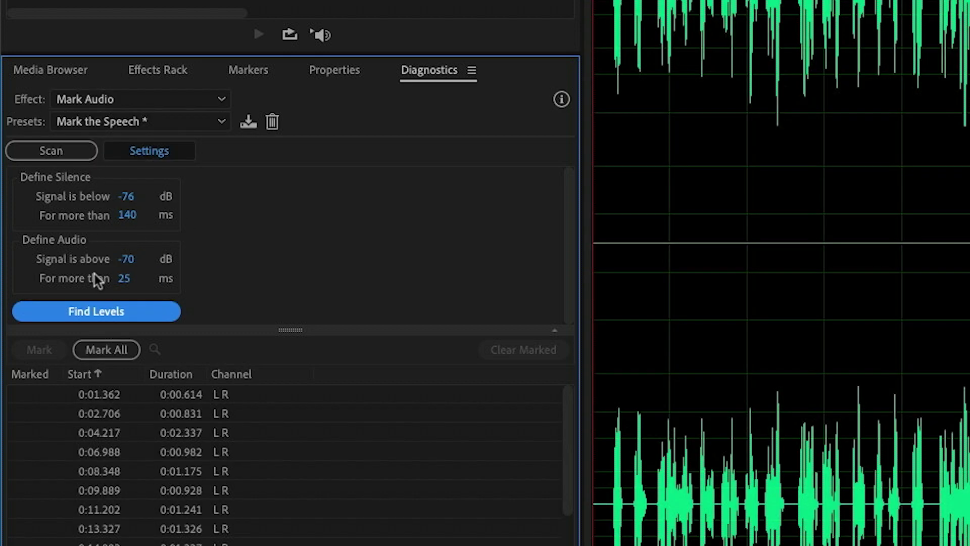
left_click(102, 397)
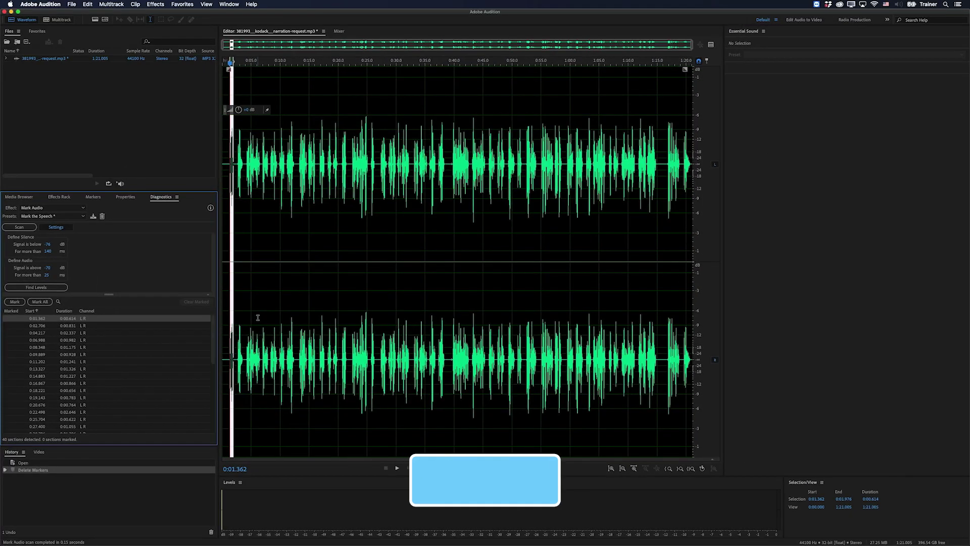
key("equal")
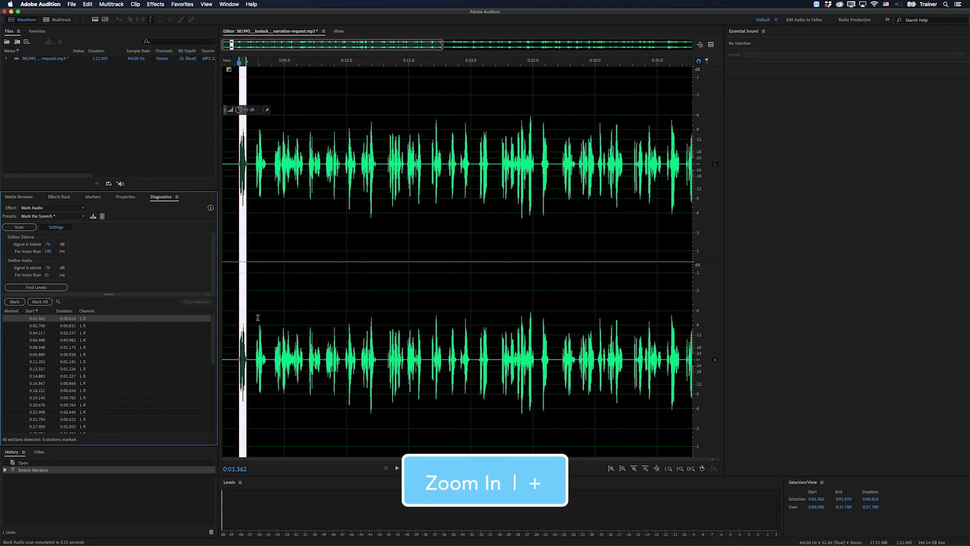
key("equal")
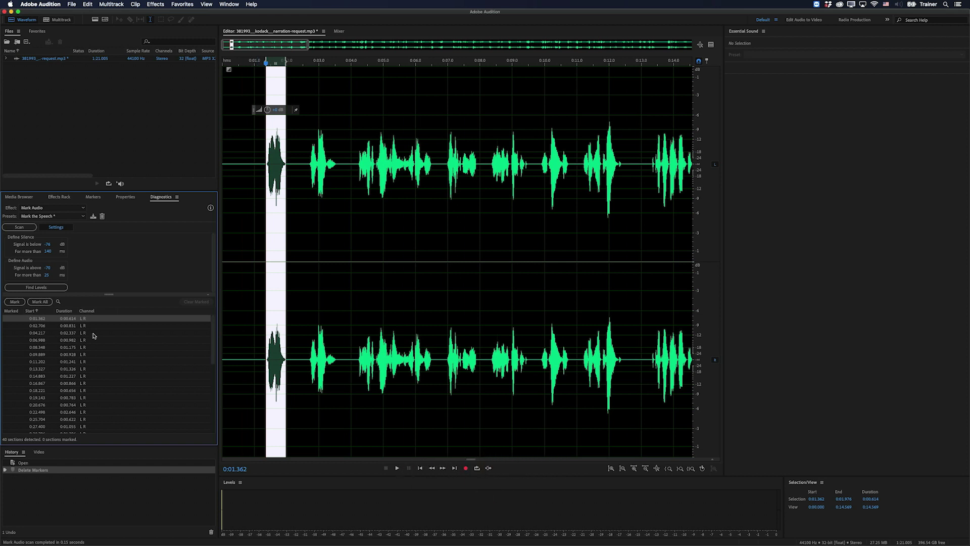
left_click(49, 327)
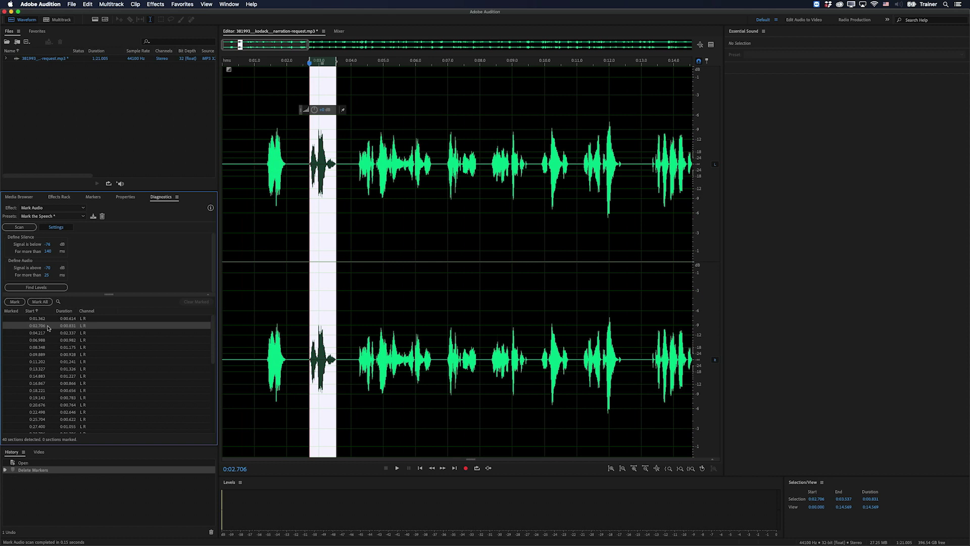
key("Down")
key("Down")
key("Down")
key("Down")
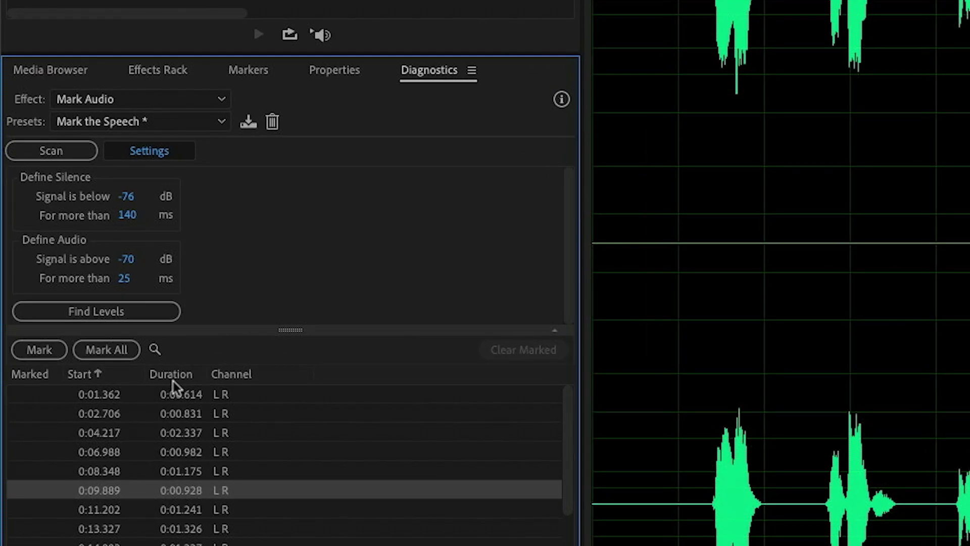
Sort ranges by duration to check the shortest (1:06.703) and longest (1:11.813) sections
left_click(181, 375)
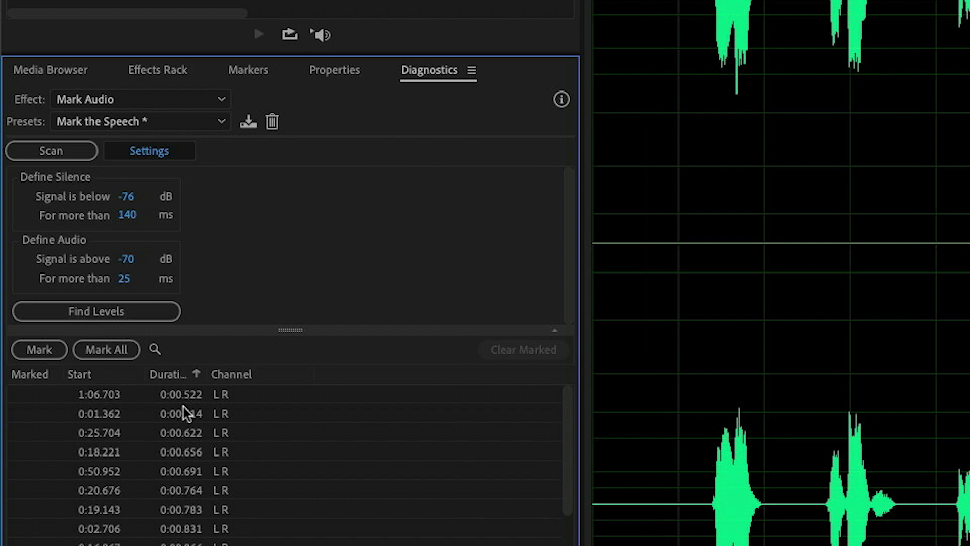
left_click(181, 394)
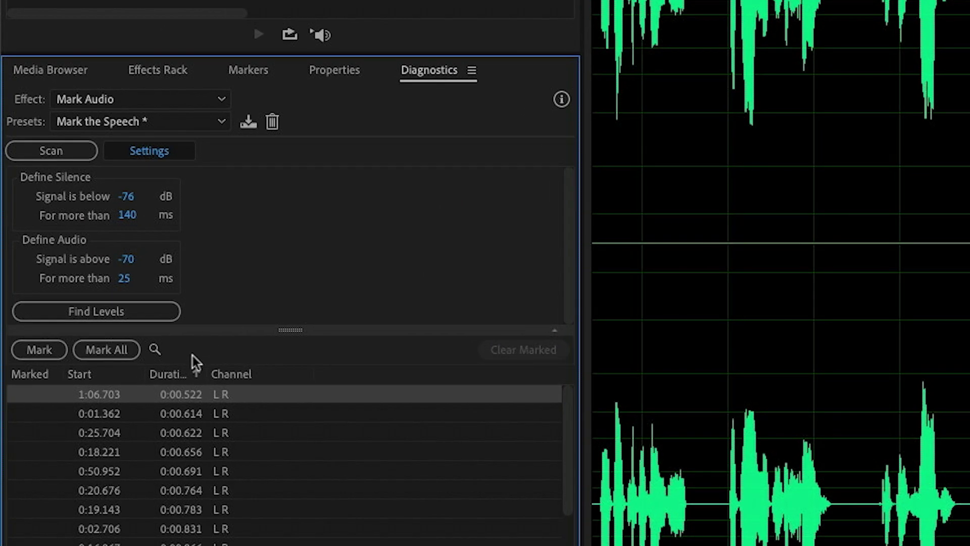
left_click(187, 371)
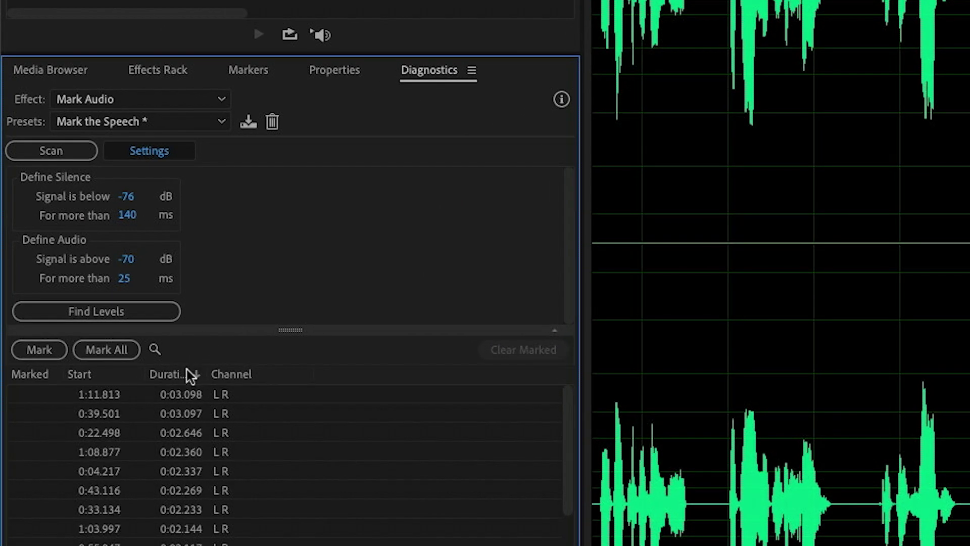
left_click(189, 395)
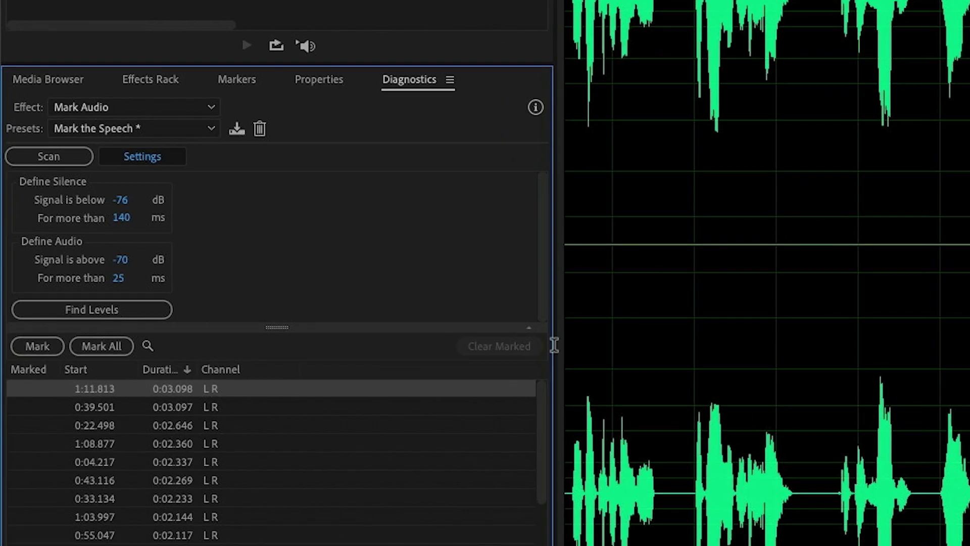
Sort ranges by start time, latest first, and mark all 40 speech sections
left_click(89, 370)
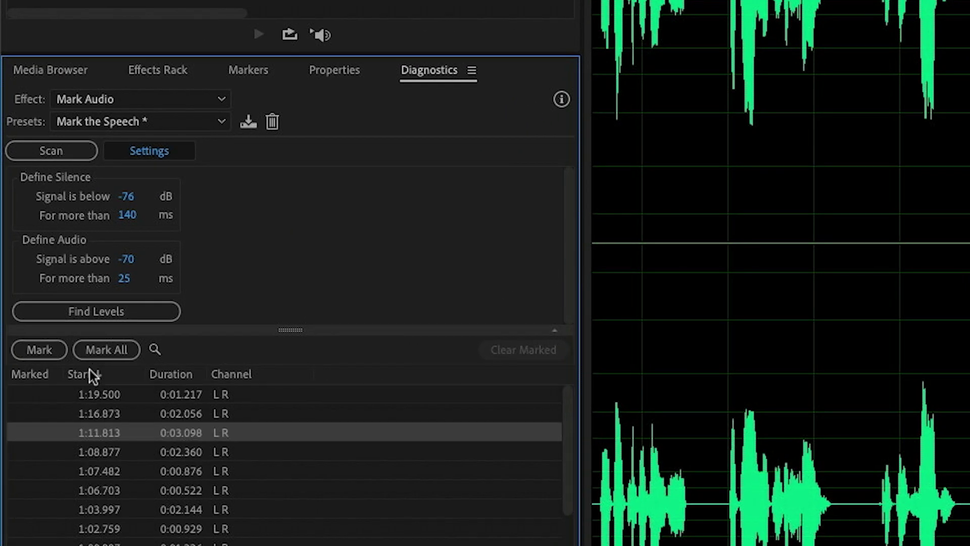
left_click(120, 350)
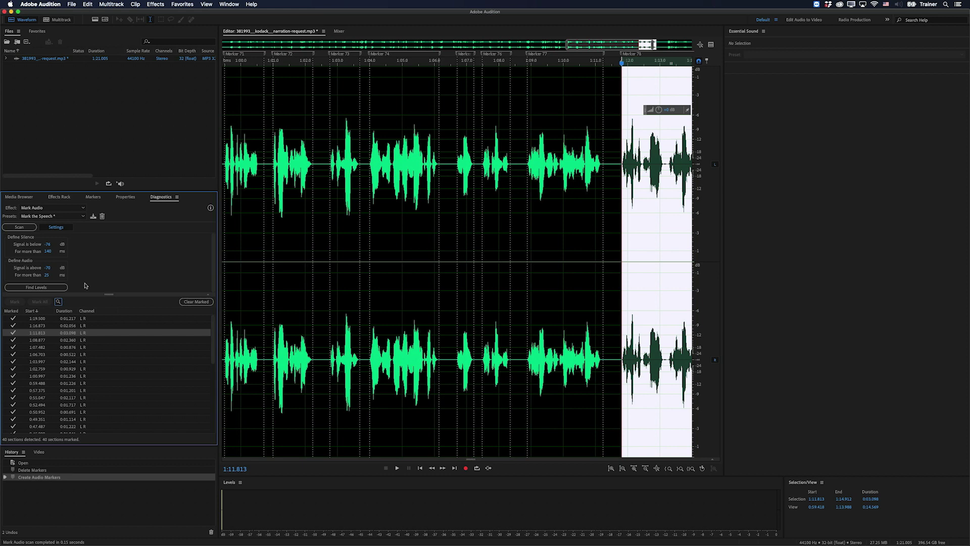
scroll(298, 257, "left", 5)
scroll(299, 257, "left", 7)
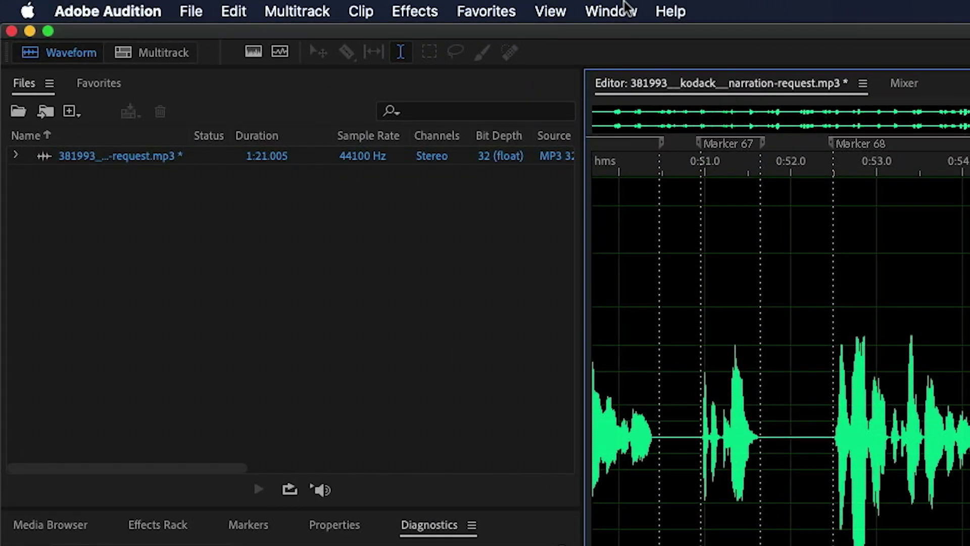
Change every marker in the Markers panel to Subclip type and save the narration file
left_click(229, 4)
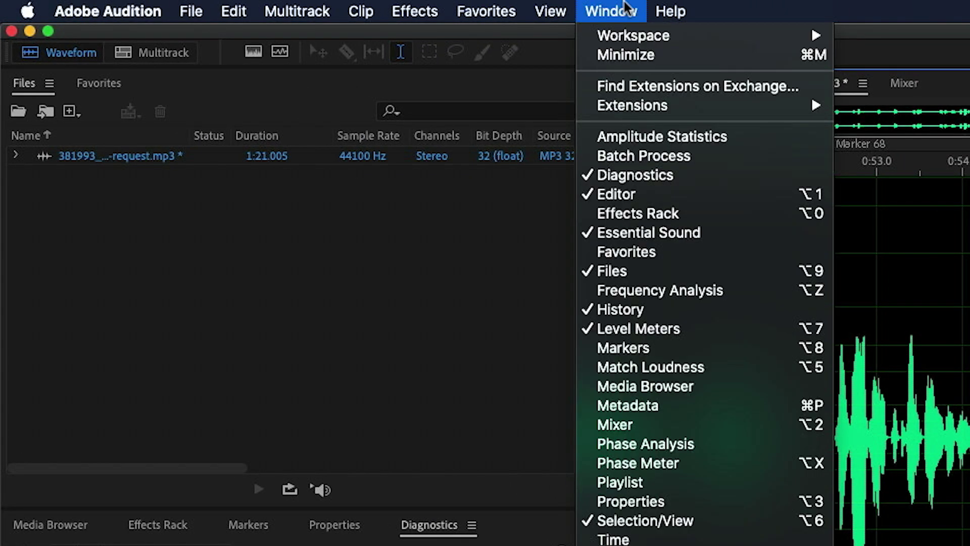
left_click(656, 353)
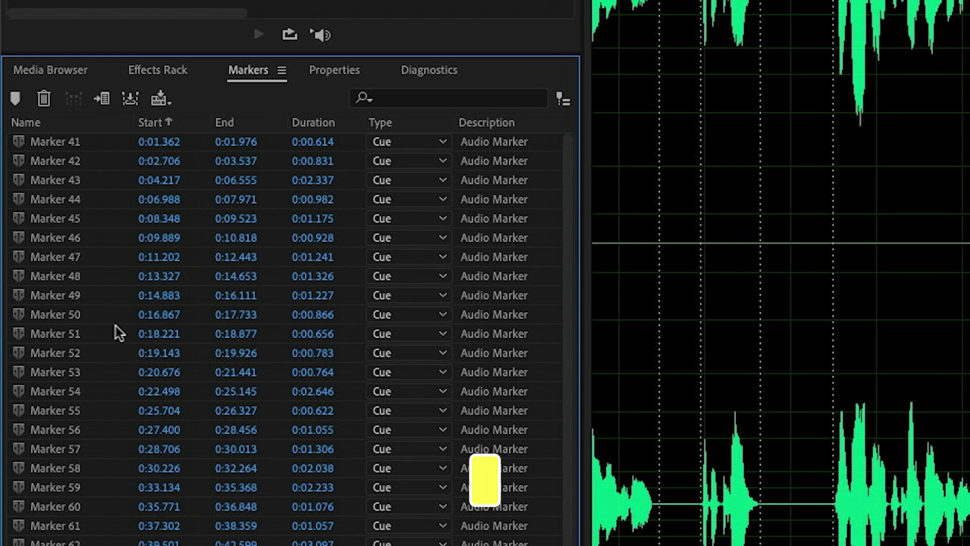
left_click(115, 325)
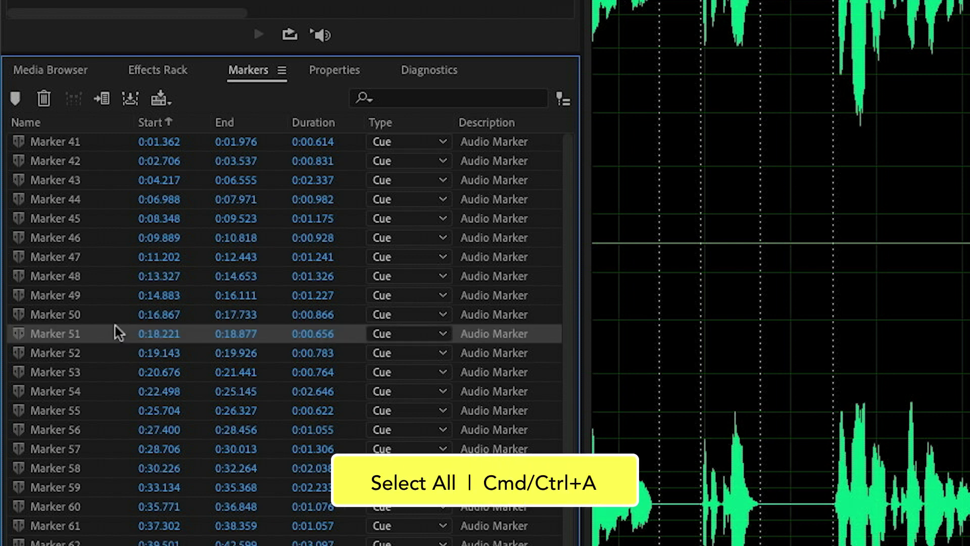
key("ctrl+a")
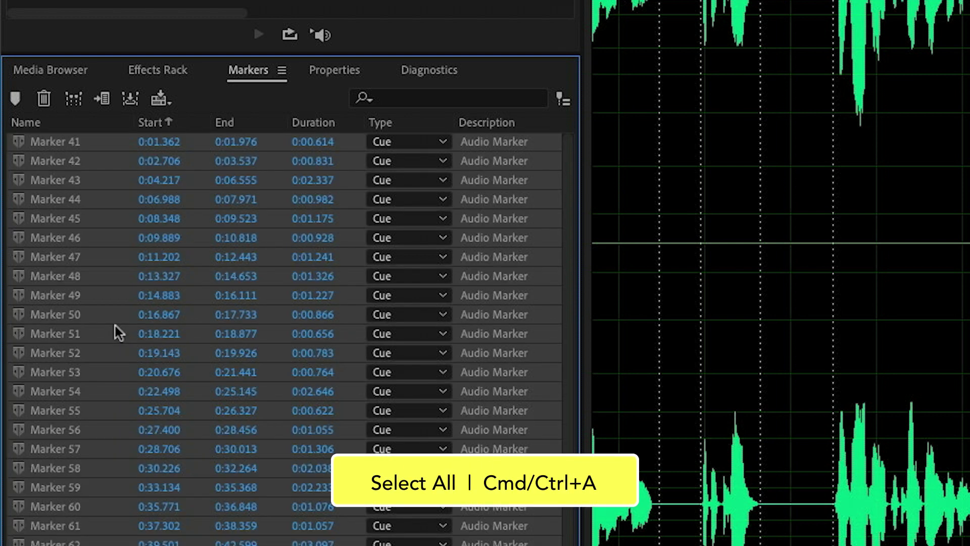
right_click(41, 241)
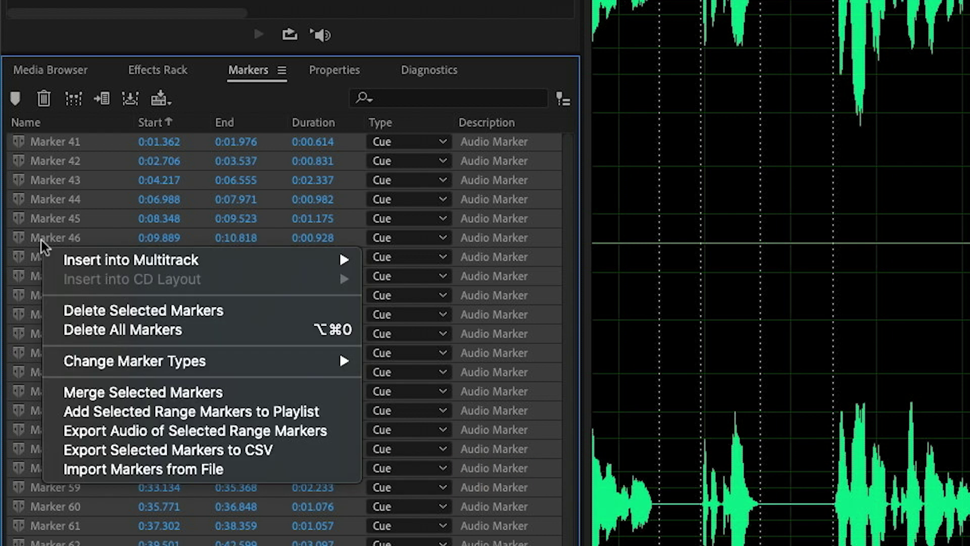
mouse_move(175, 362)
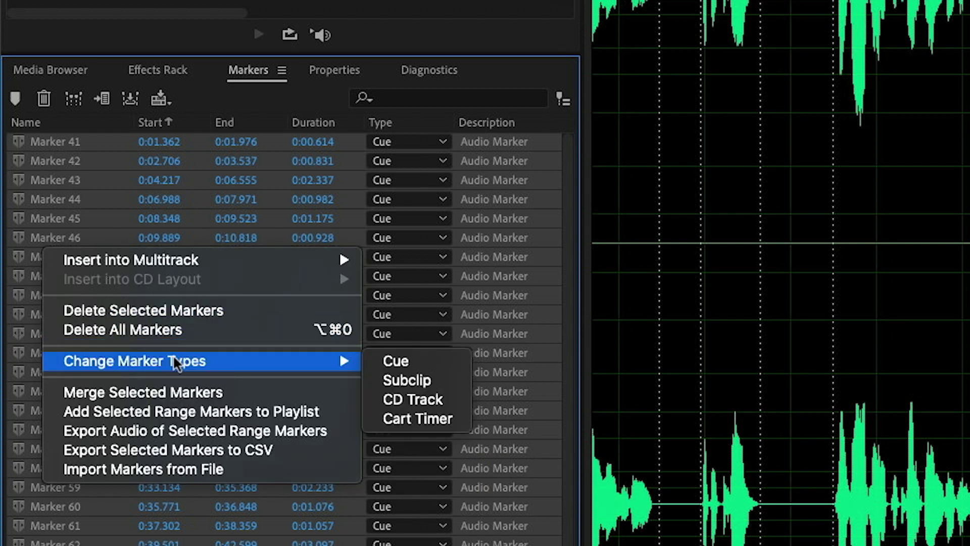
left_click(462, 380)
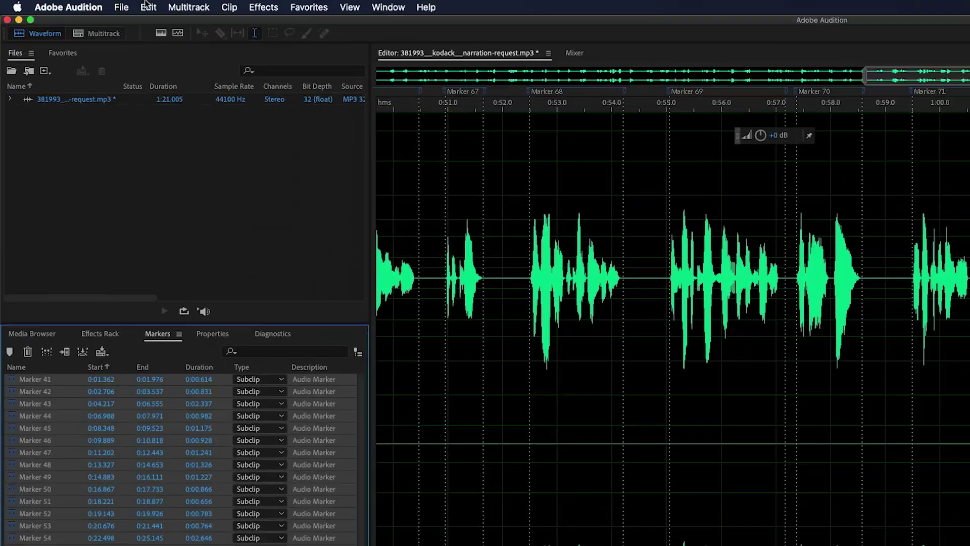
left_click(191, 11)
left_click(245, 247)
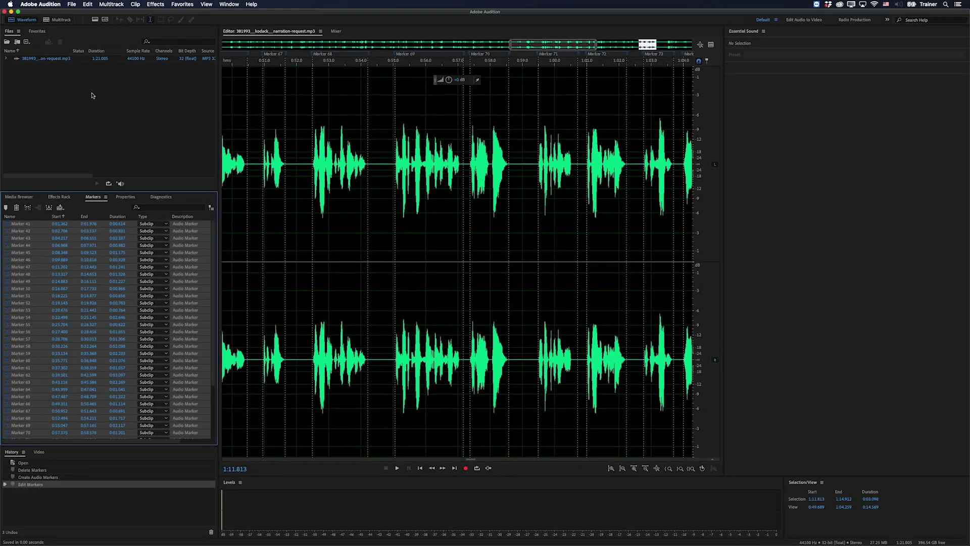
Import the narration MP3 into Premiere Pro's Subclips bin
key("super+Tab")
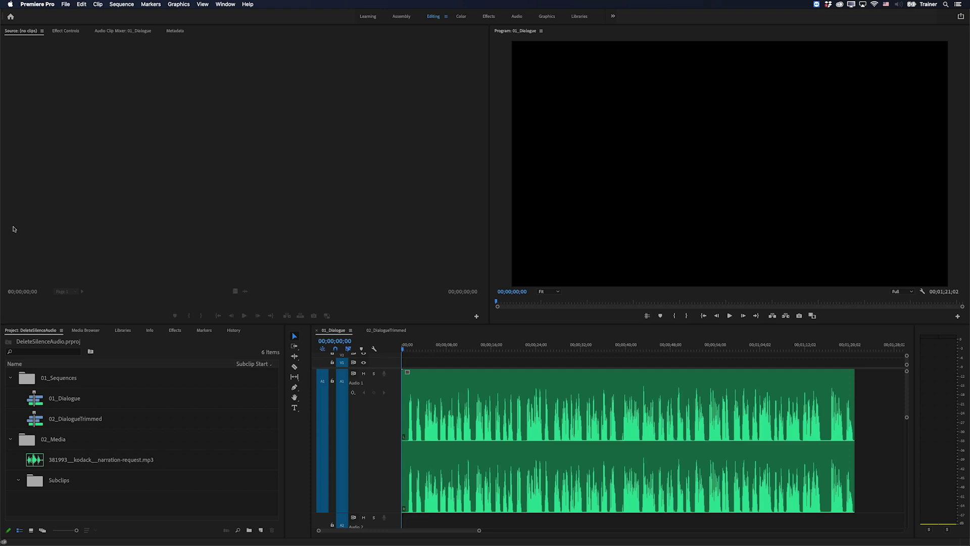
left_click(39, 480)
double_click(39, 481)
left_click(70, 7)
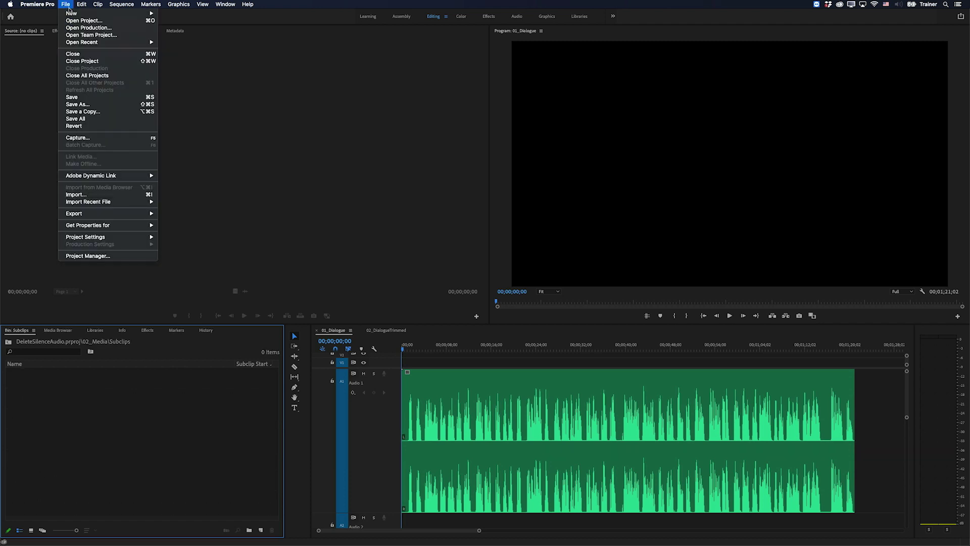
left_click(83, 194)
left_click(466, 137)
left_click(625, 264)
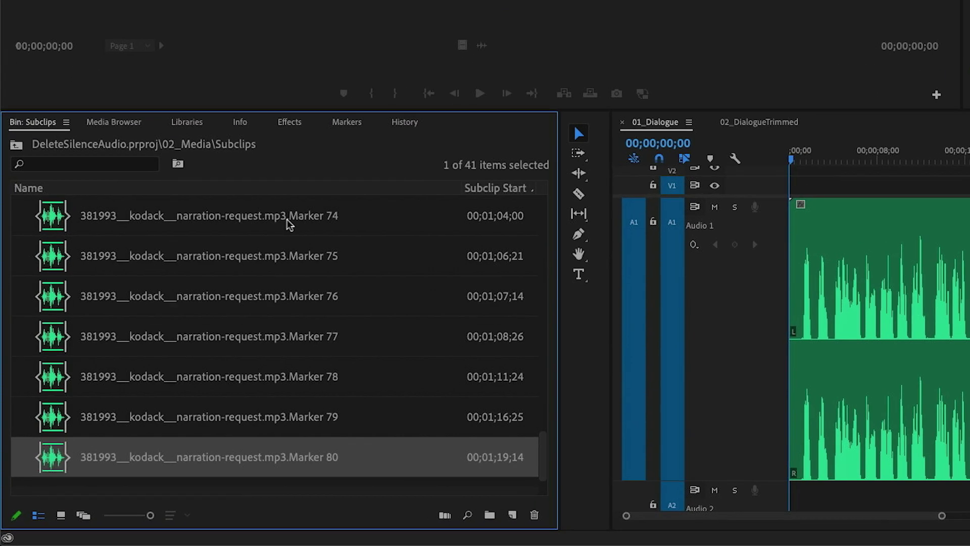
Select the full narration file, then the Marker 41 subclip in the bin
scroll(144, 383, "up", 10)
left_click(251, 220)
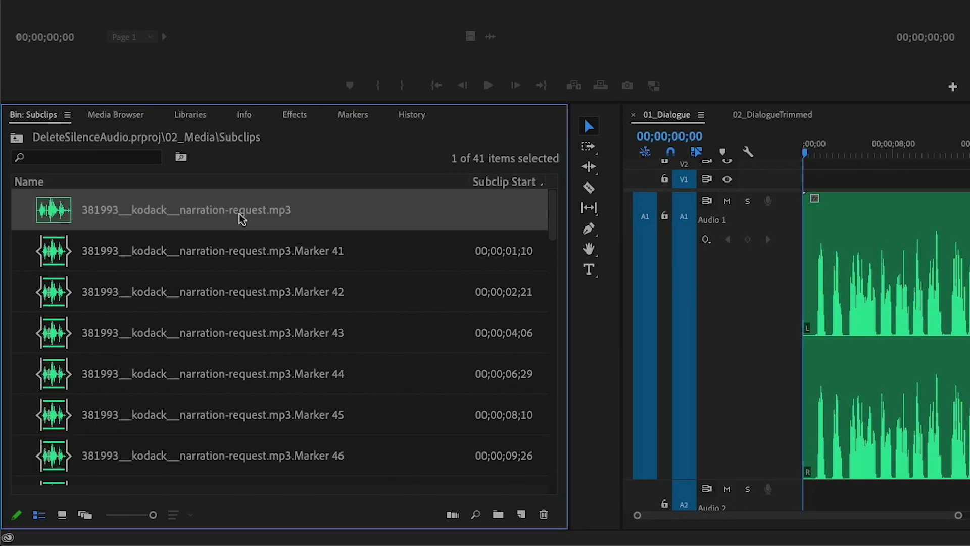
left_click(259, 251)
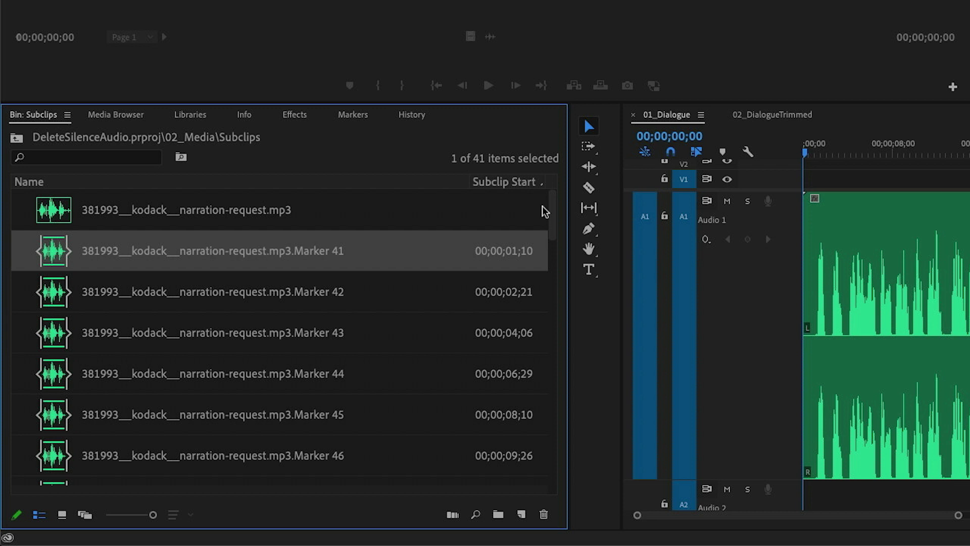
Lay subclips Marker 41–80 on A1 of 02_DialogueTrimmed and play the 00;00;55;22 result
left_click(771, 116)
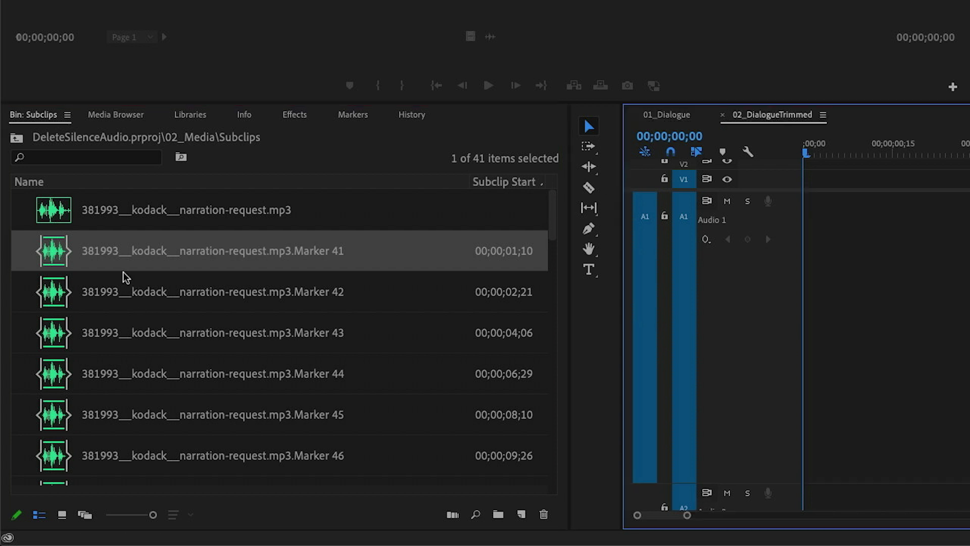
scroll(168, 335, "down", 10)
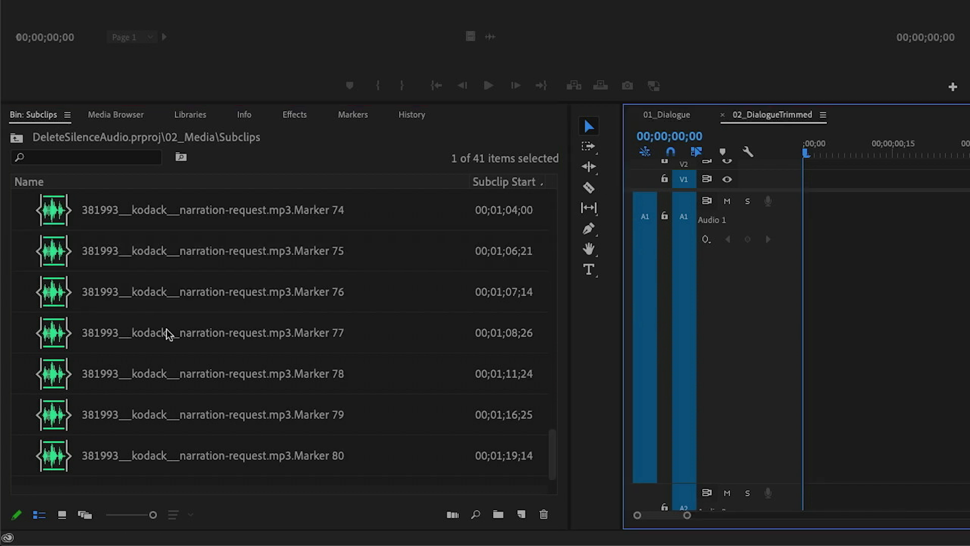
left_click(60, 457, "shift")
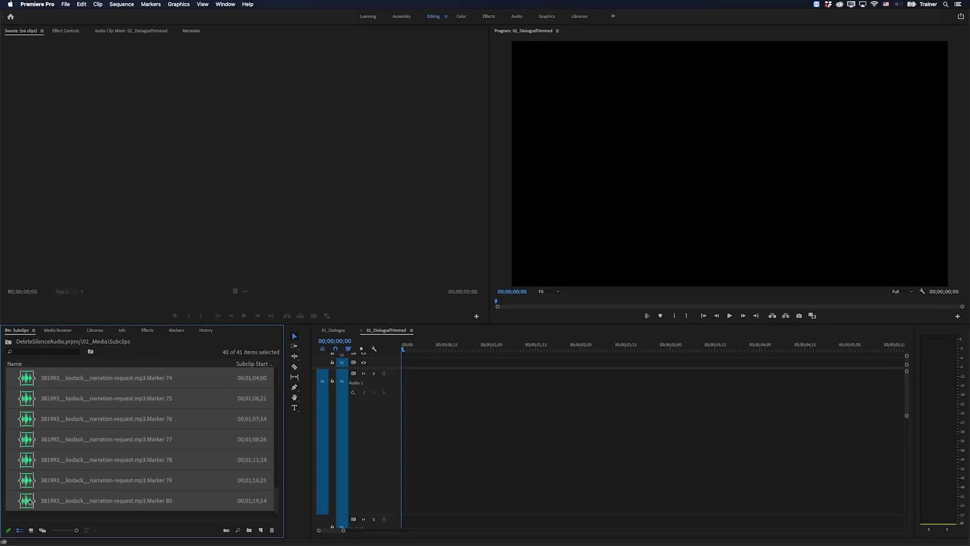
left_click_drag(29, 502, 404, 386)
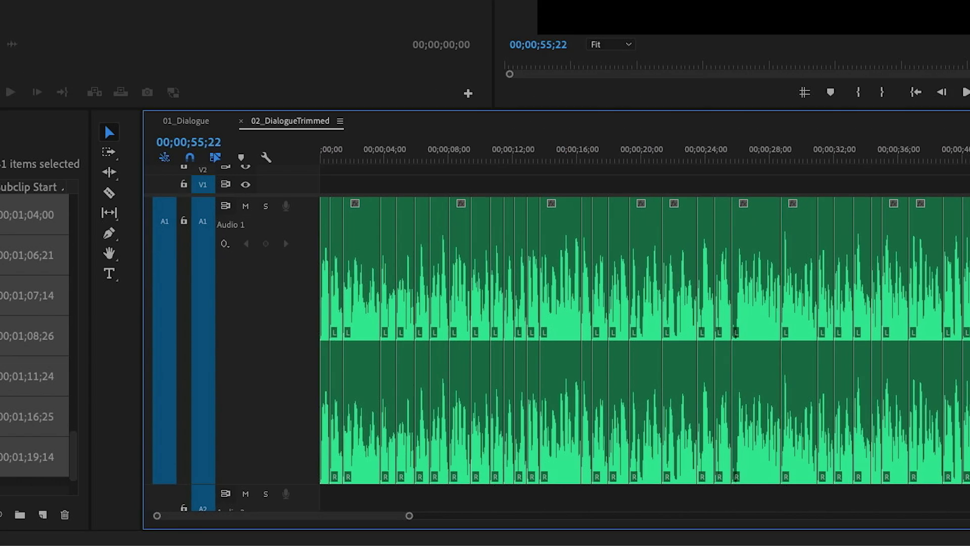
key("equal")
key("equal")
key("equal")
key("equal")
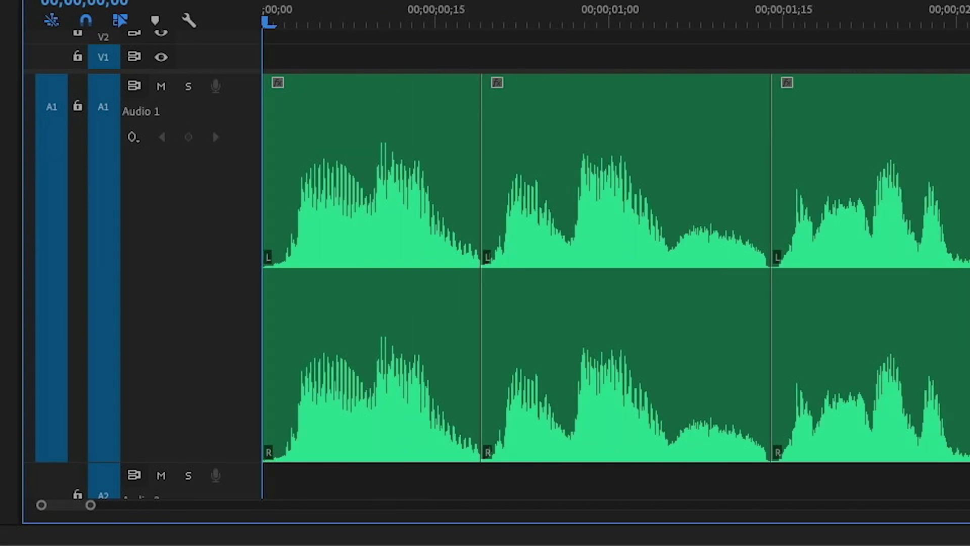
key("minus")
key("space")
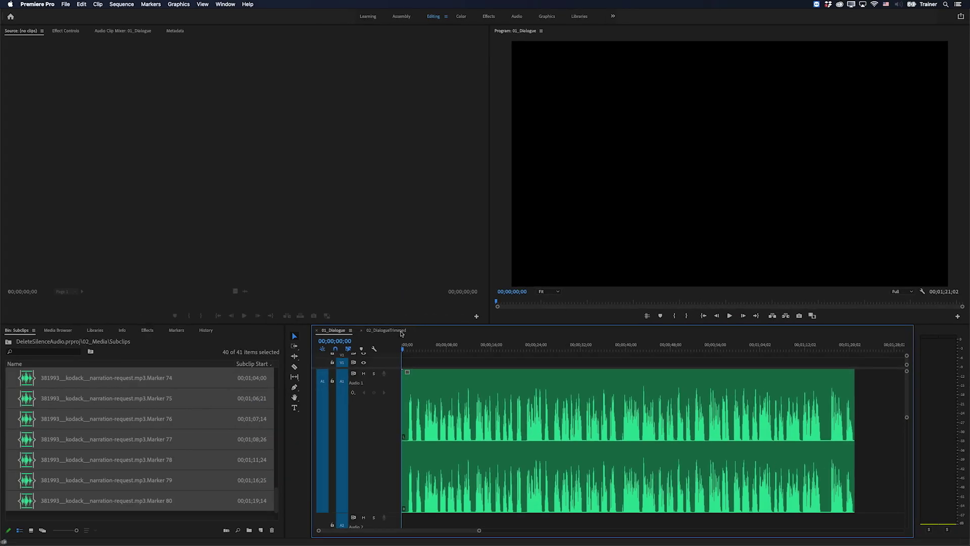
left_click(386, 330)
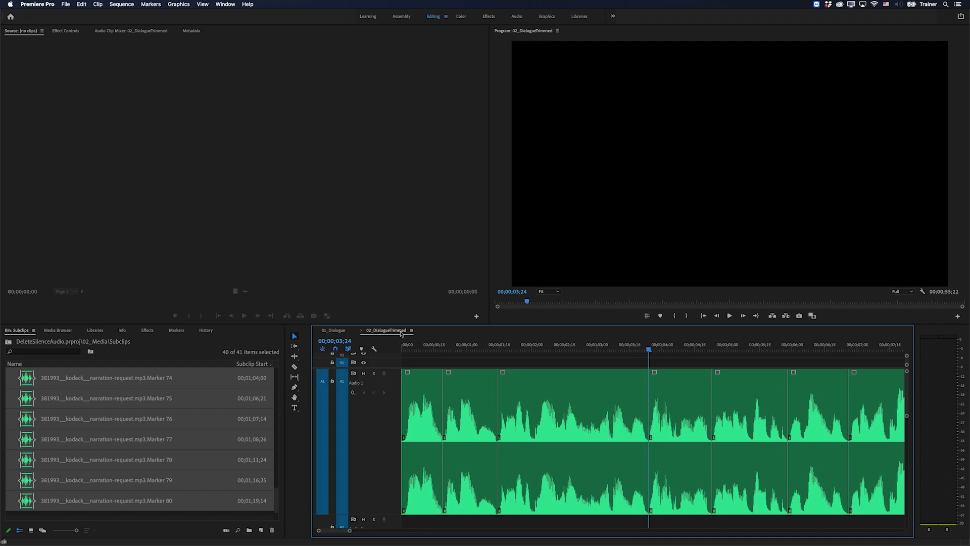
key("Home")
key("space")
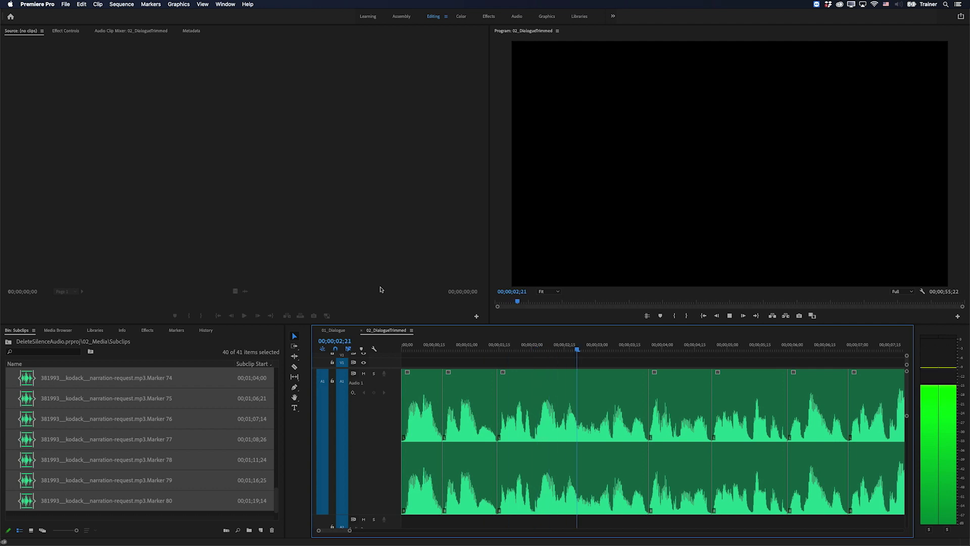
key("space")
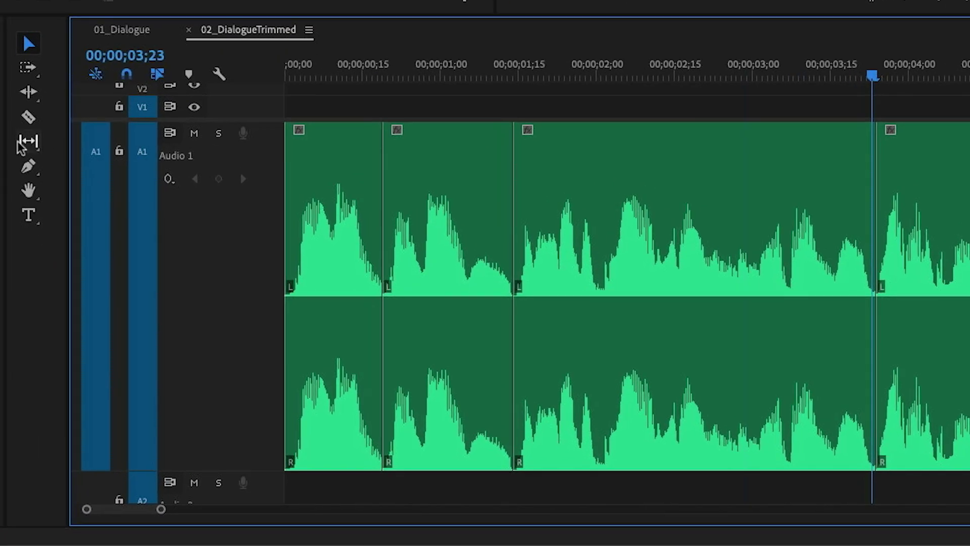
Ripple-drag the second clip's out-point right, shifting all later clips
left_click(28, 91)
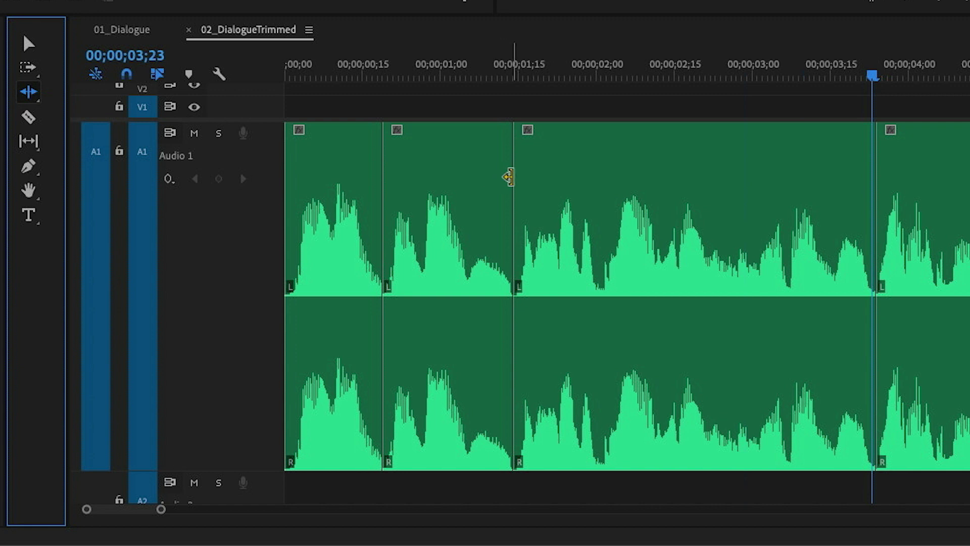
left_click_drag(509, 174, 555, 180)
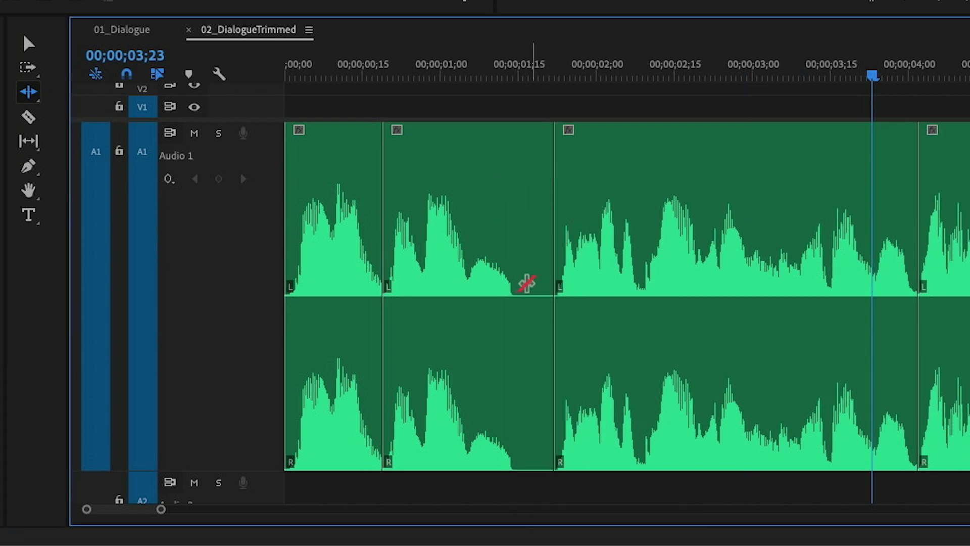